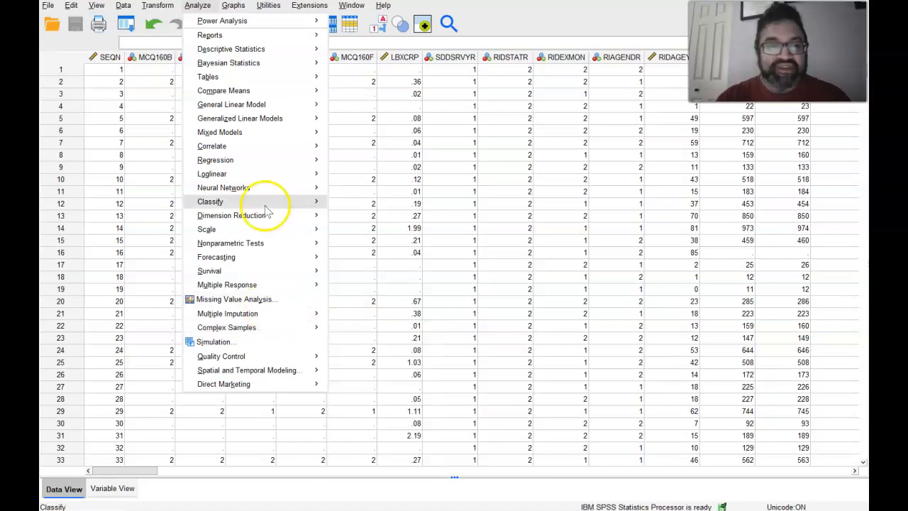
Start a Complex Samples logistic regression using the plan file NHANES_Dataset.csaplan and the default joint probabilities file.
mouse_move(280, 179)
mouse_move(276, 163)
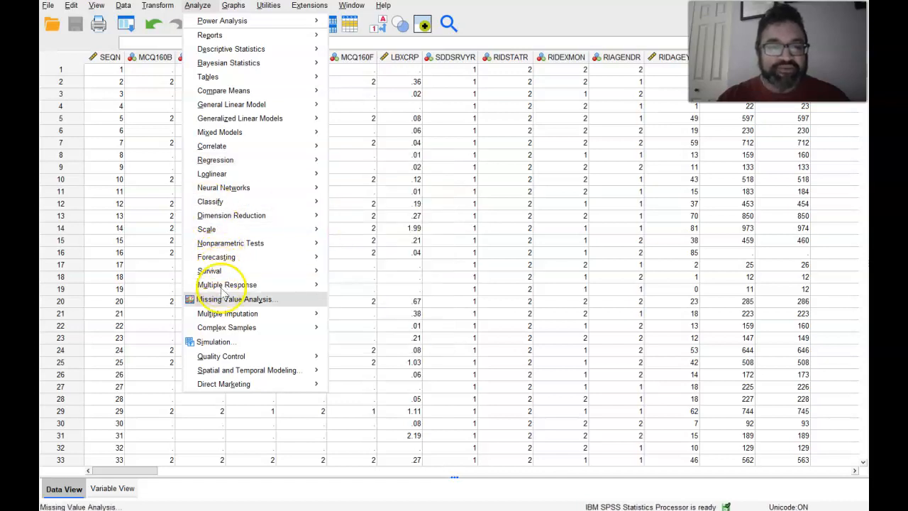
mouse_move(221, 332)
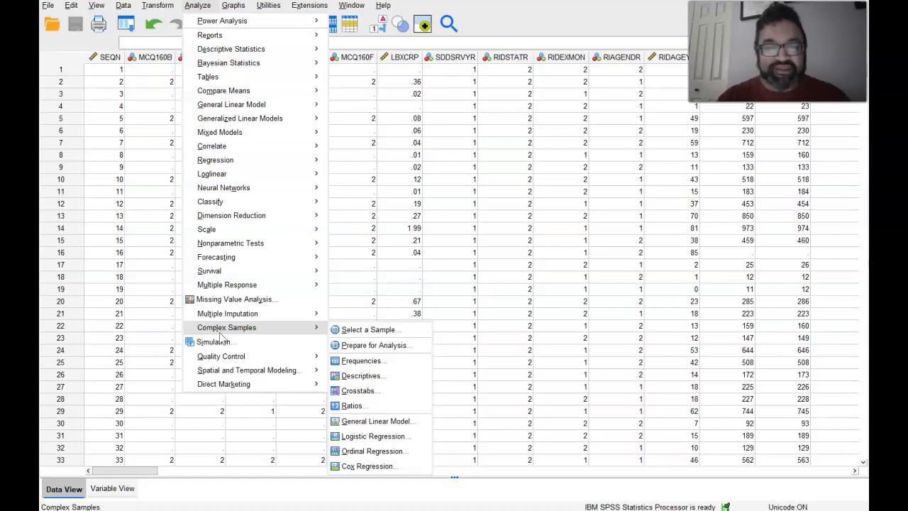
click(349, 437)
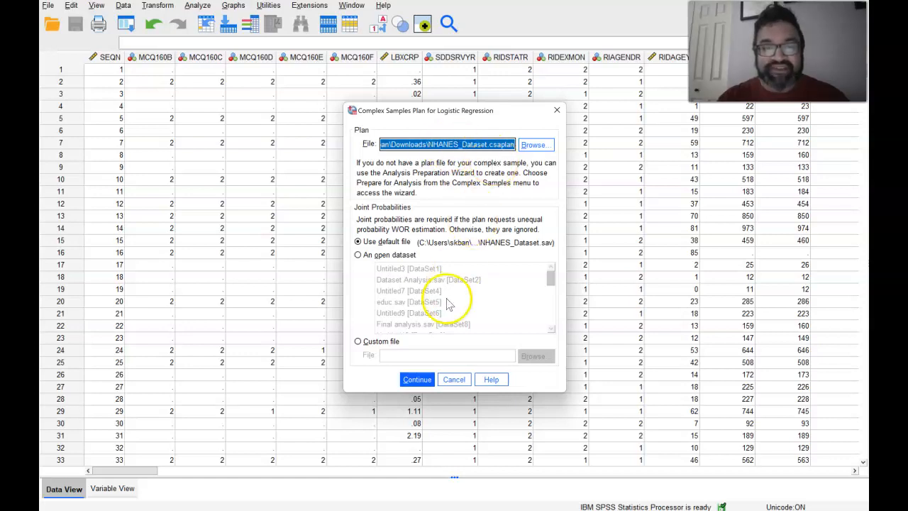
click(418, 380)
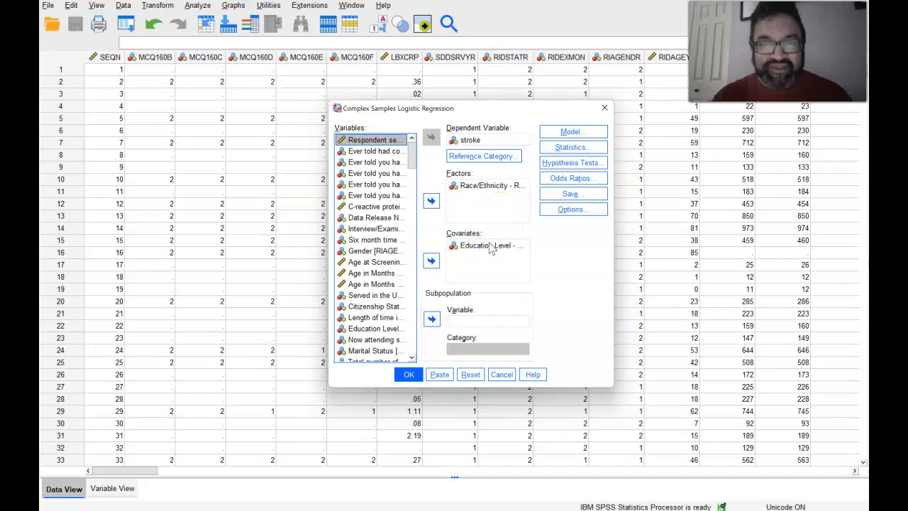
Review the regression's model effects and accept the custom model with RIDRETH1 as its term and the intercept included.
click(571, 149)
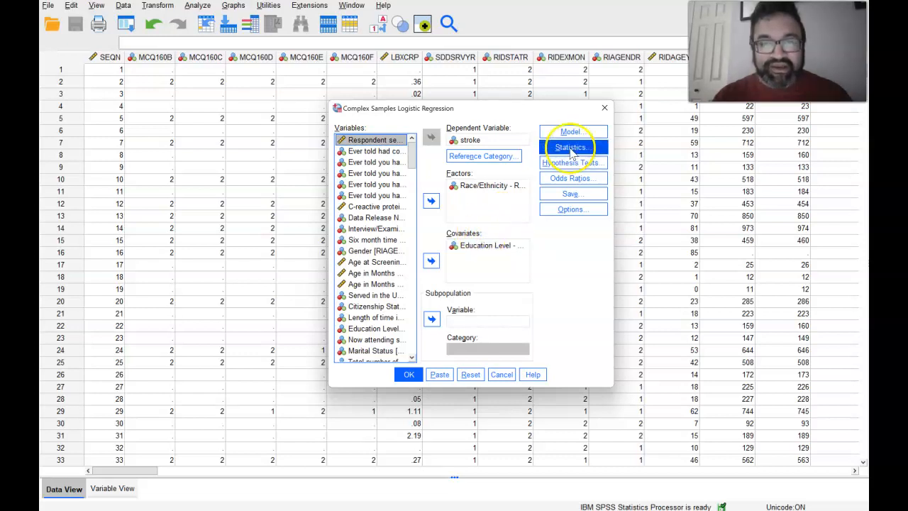
click(568, 132)
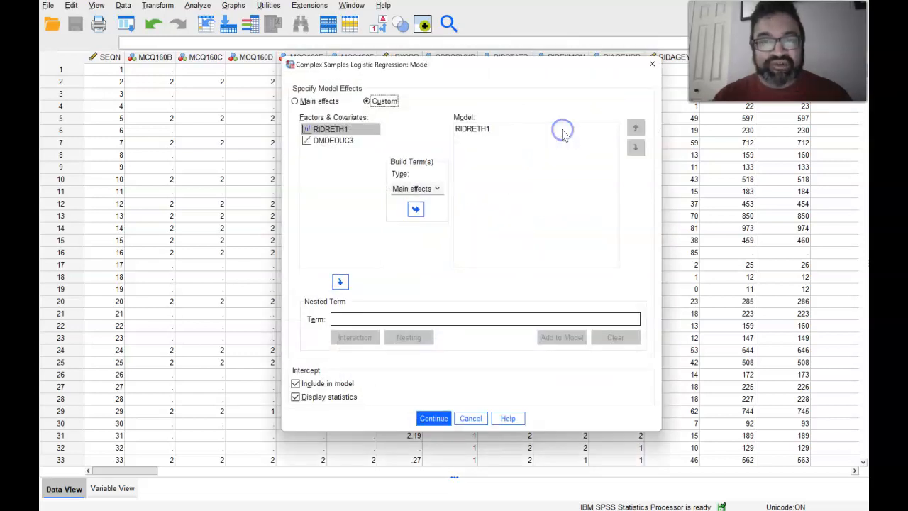
click(564, 135)
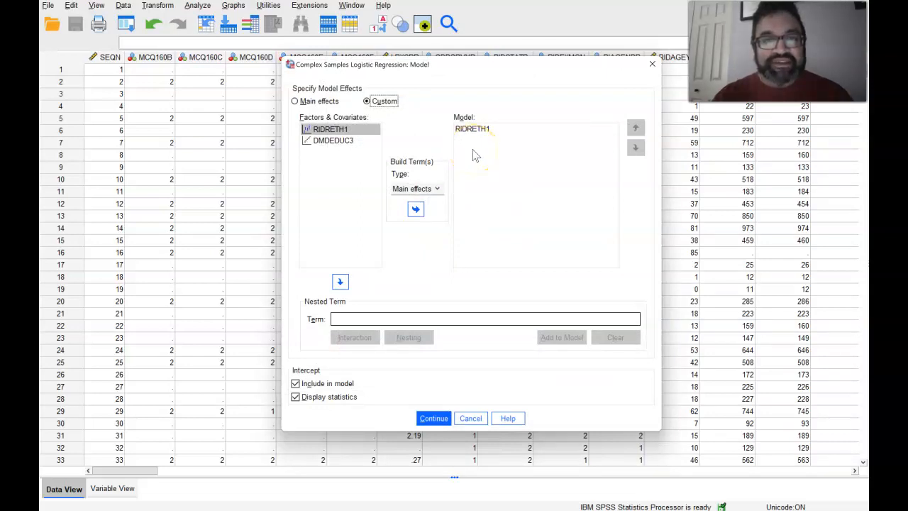
click(387, 142)
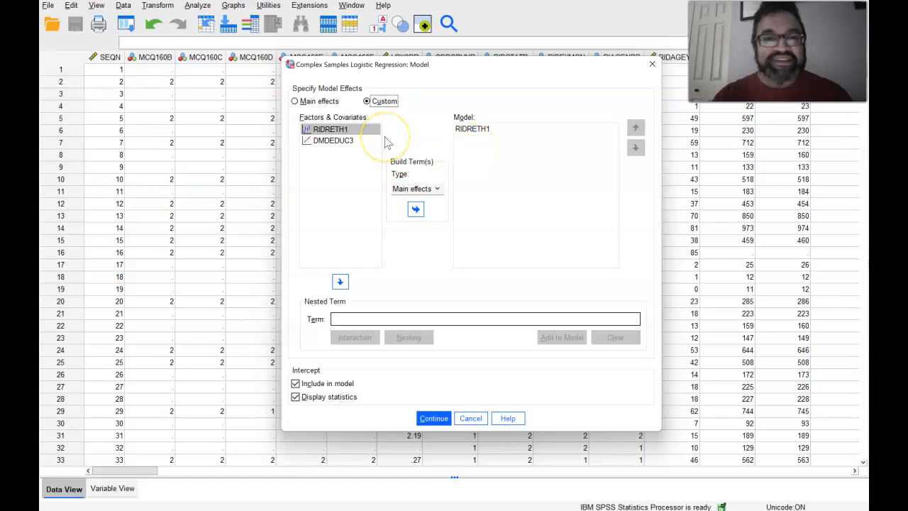
click(324, 102)
click(374, 104)
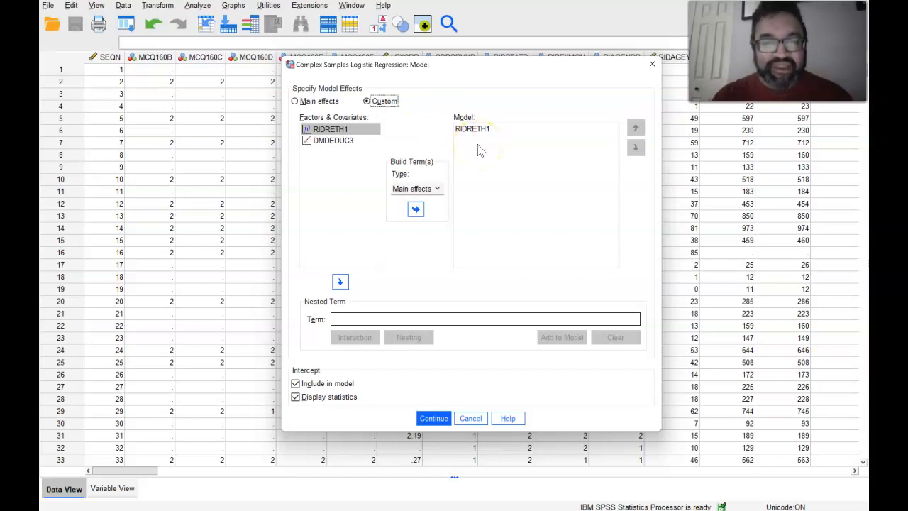
click(429, 417)
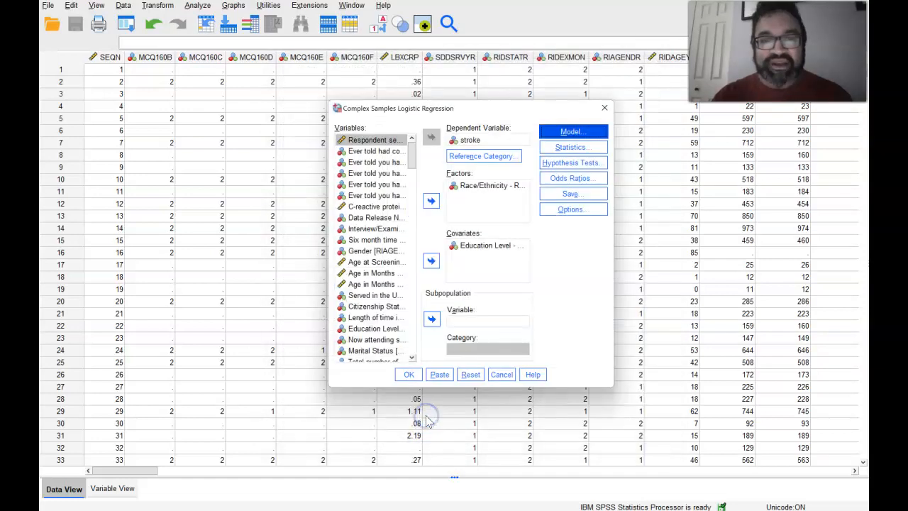
Accept the pseudo R-square model fit statistic and request odds ratios for the Education Level covariate with 1 unit of change.
click(583, 149)
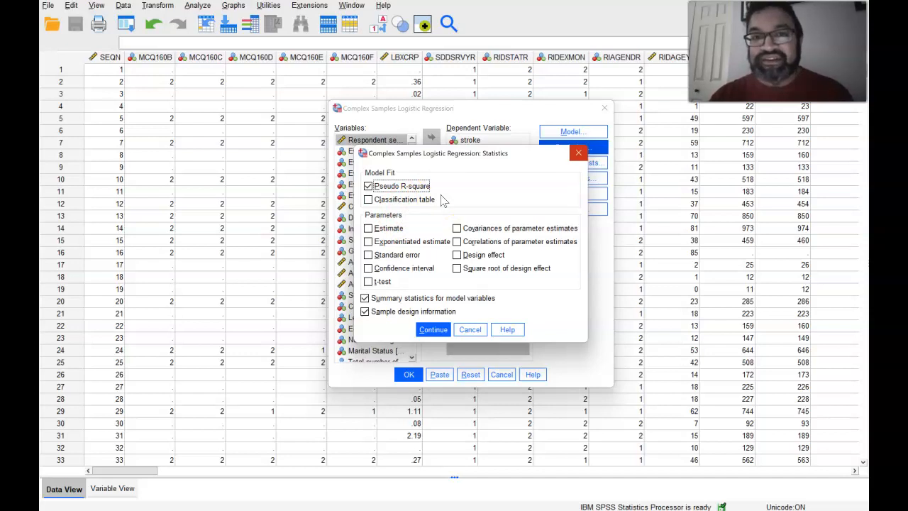
click(433, 329)
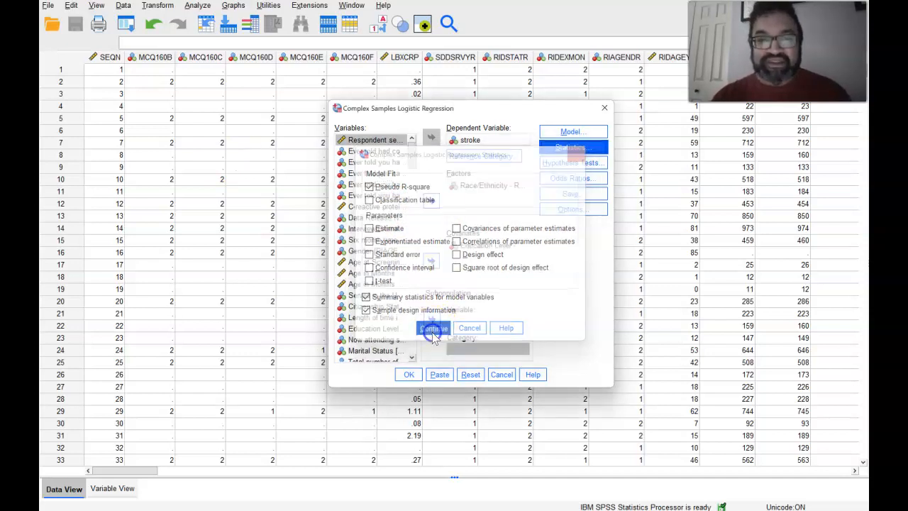
click(555, 179)
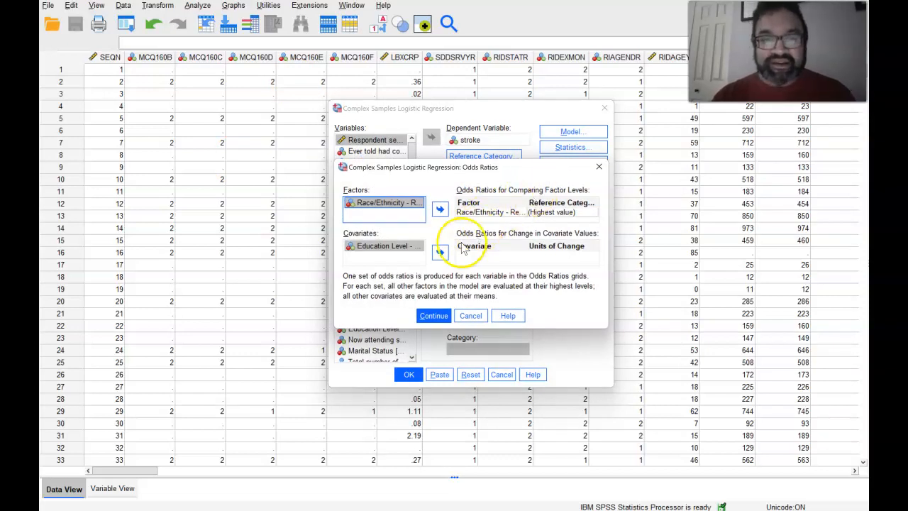
click(440, 253)
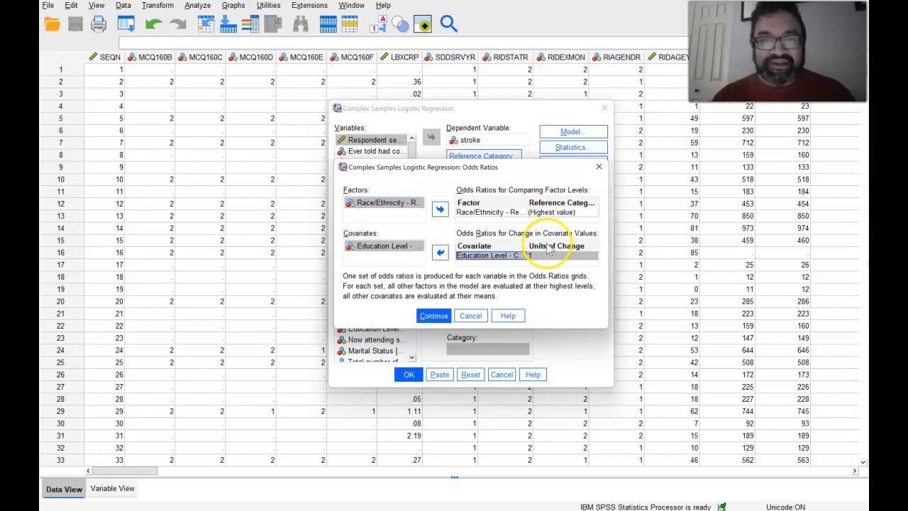
click(434, 315)
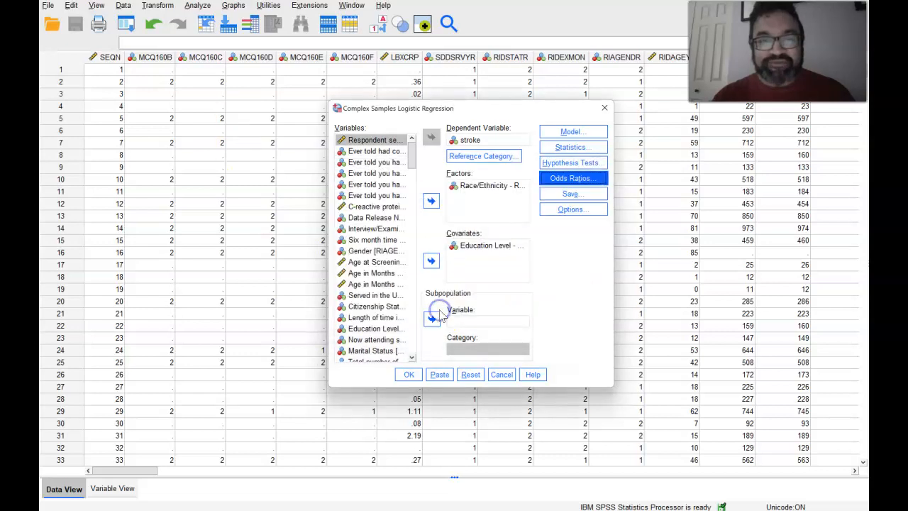
Check the save and estimation options without changing them, and run the logistic regression for stroke.
click(568, 195)
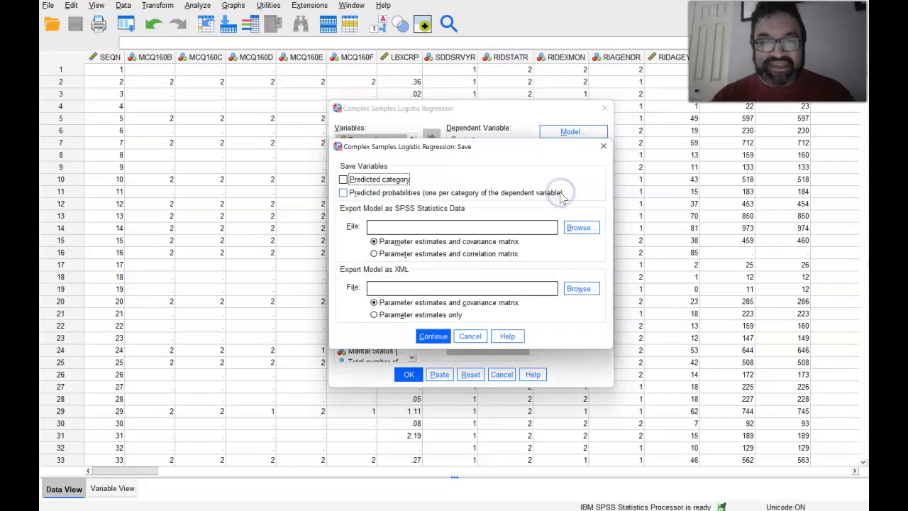
click(604, 147)
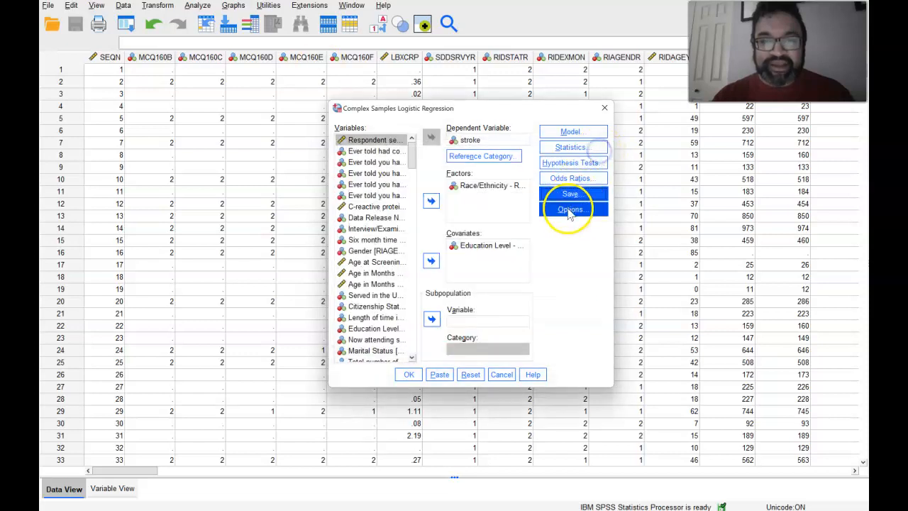
click(570, 212)
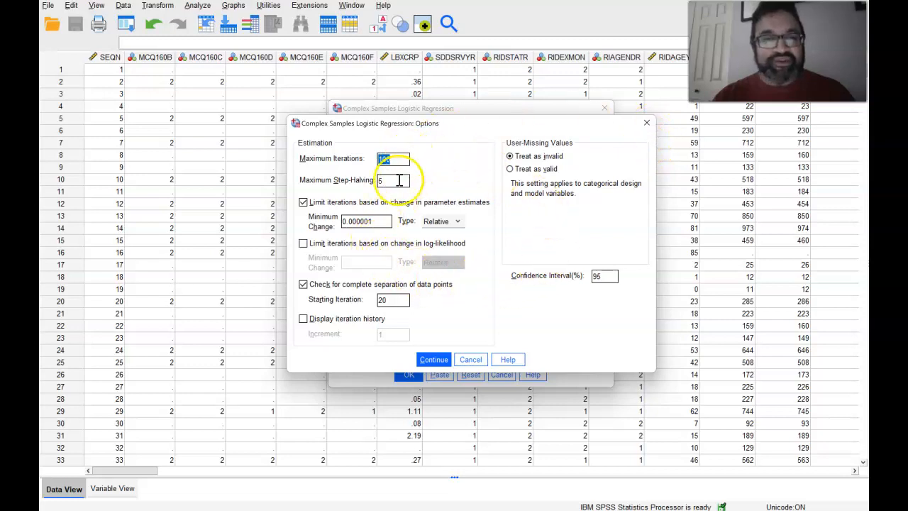
click(646, 123)
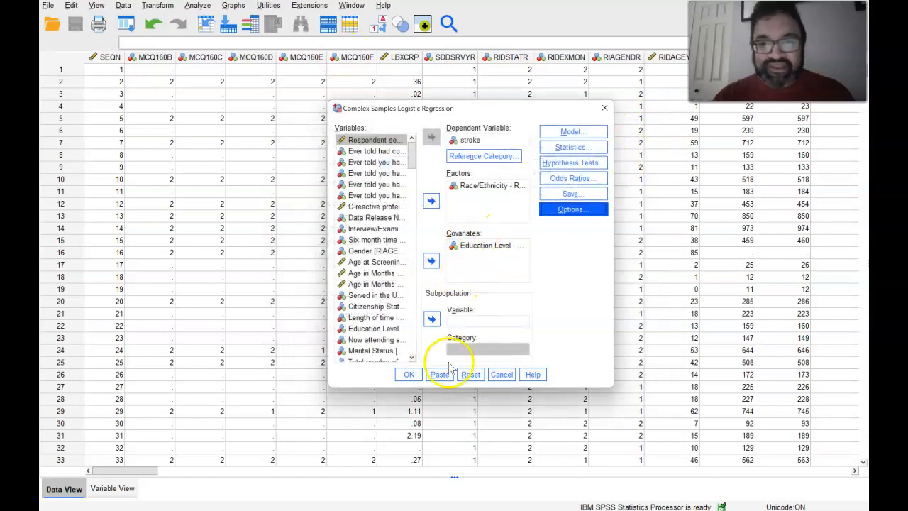
click(408, 376)
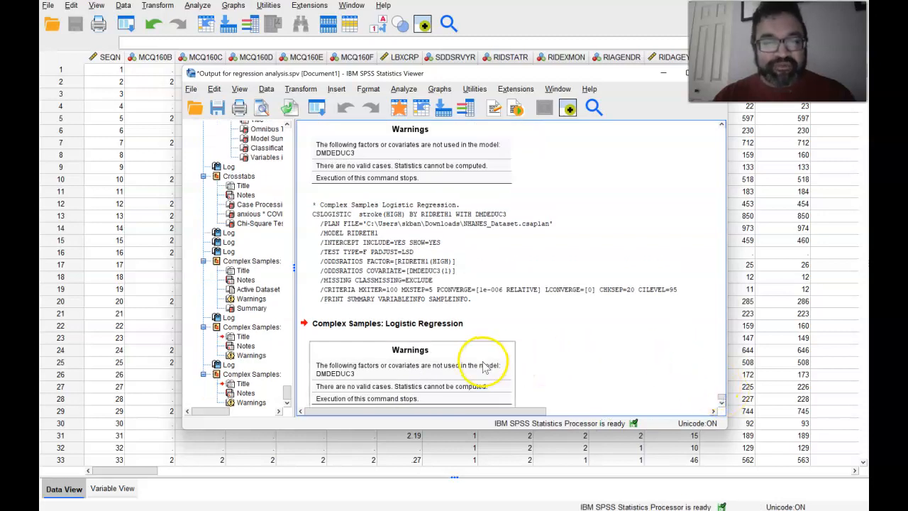
Restart the Complex Samples logistic regression with the same plan and replace the Education Level covariate with C-reactive protein.
click(414, 90)
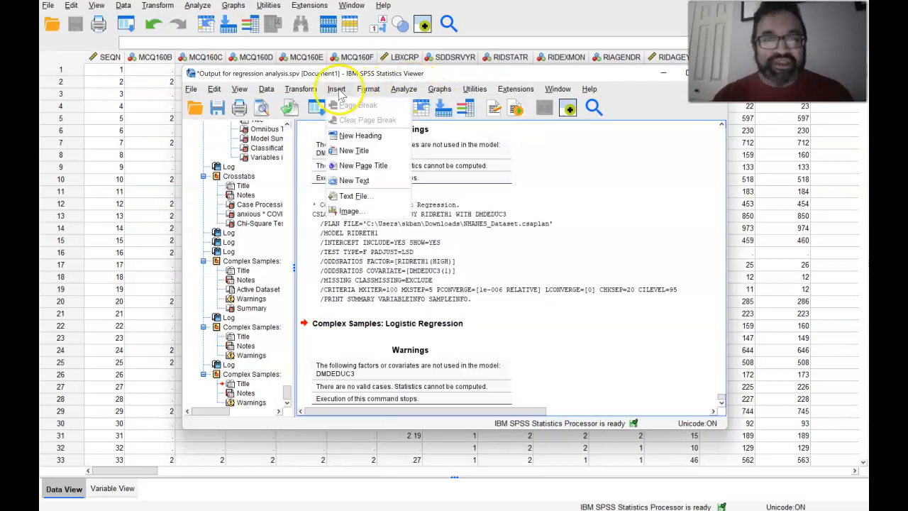
mouse_move(404, 89)
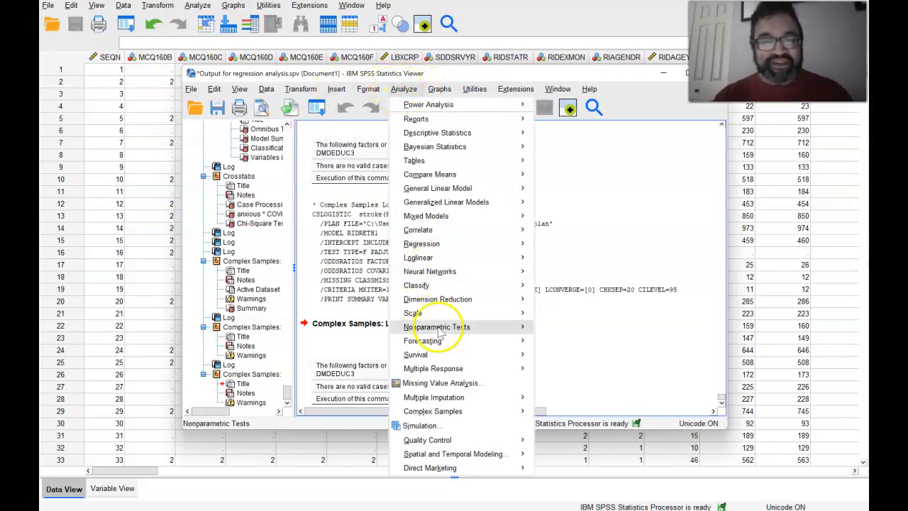
mouse_move(448, 415)
click(579, 379)
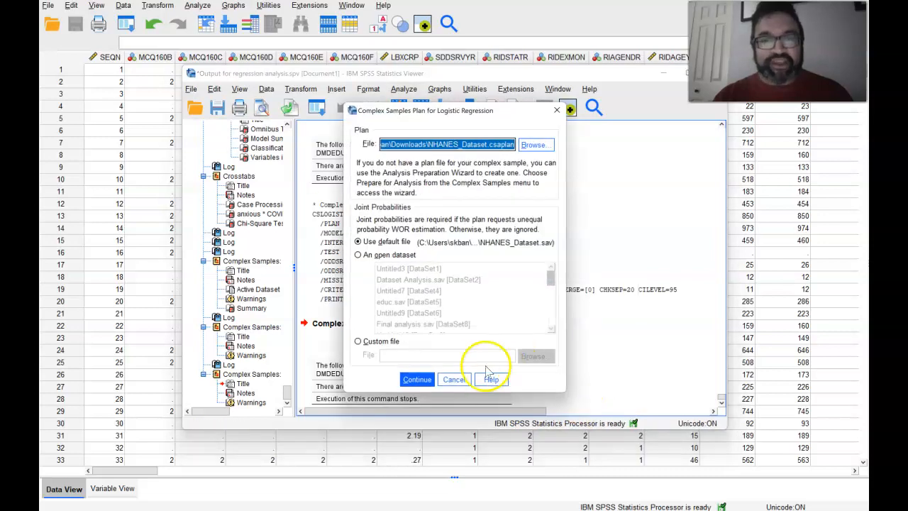
click(417, 379)
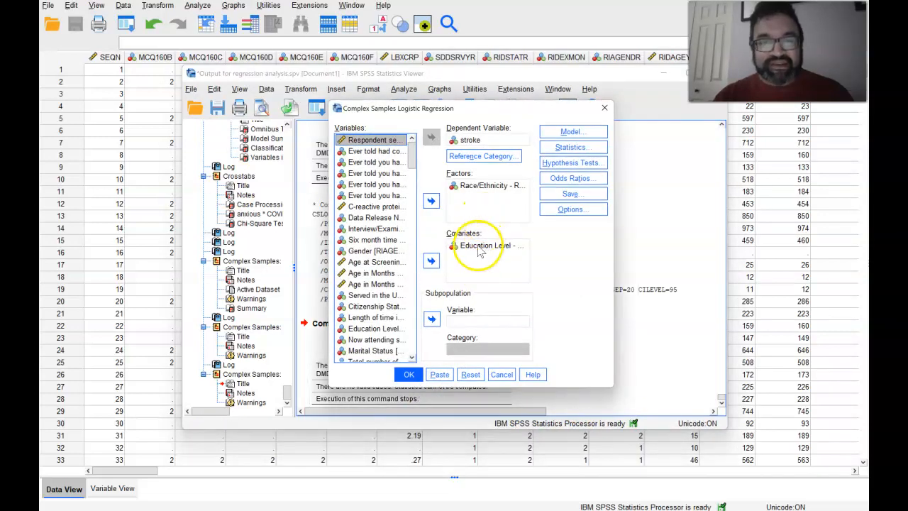
click(483, 245)
click(432, 261)
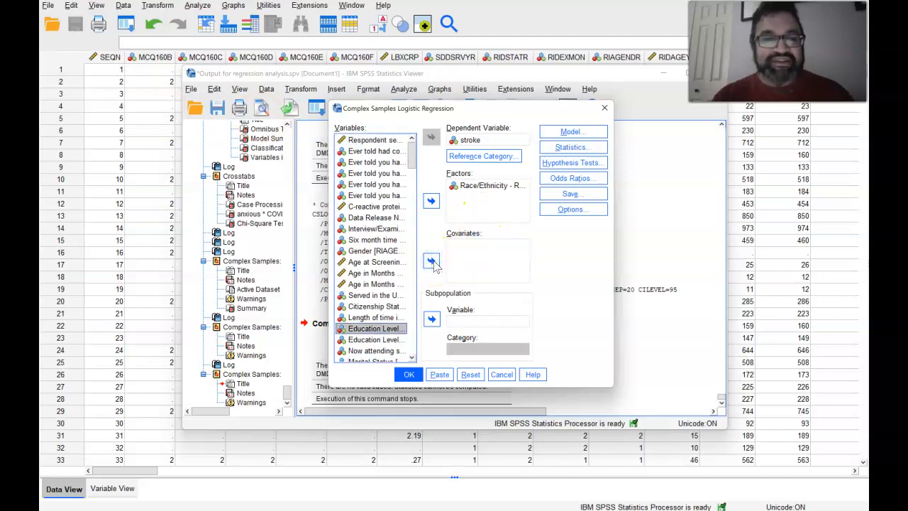
click(390, 206)
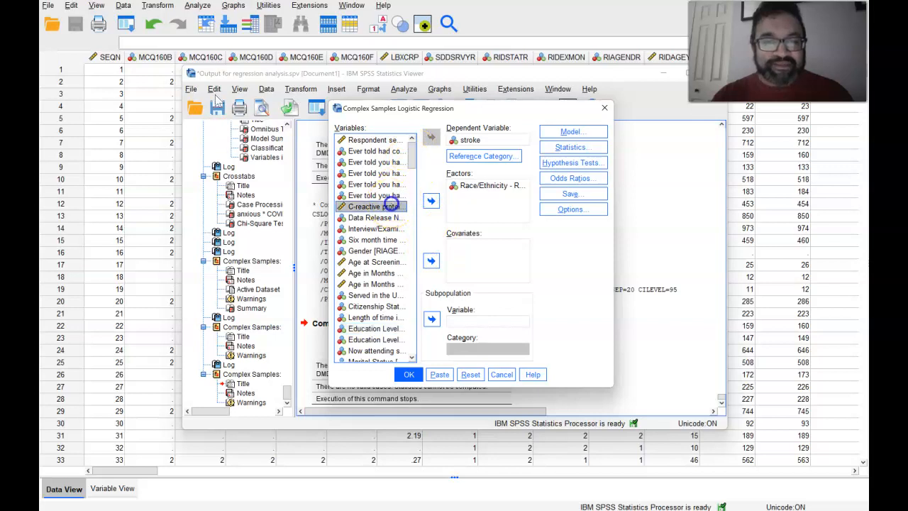
click(430, 261)
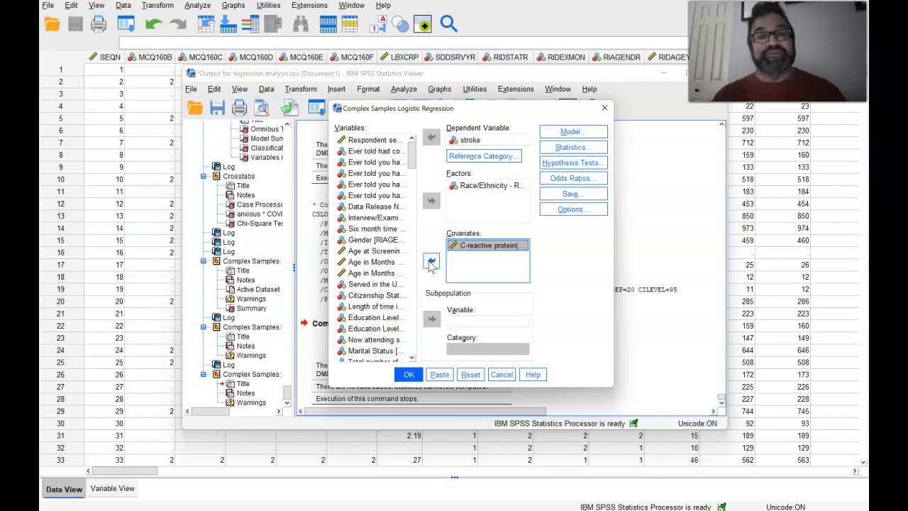
click(495, 271)
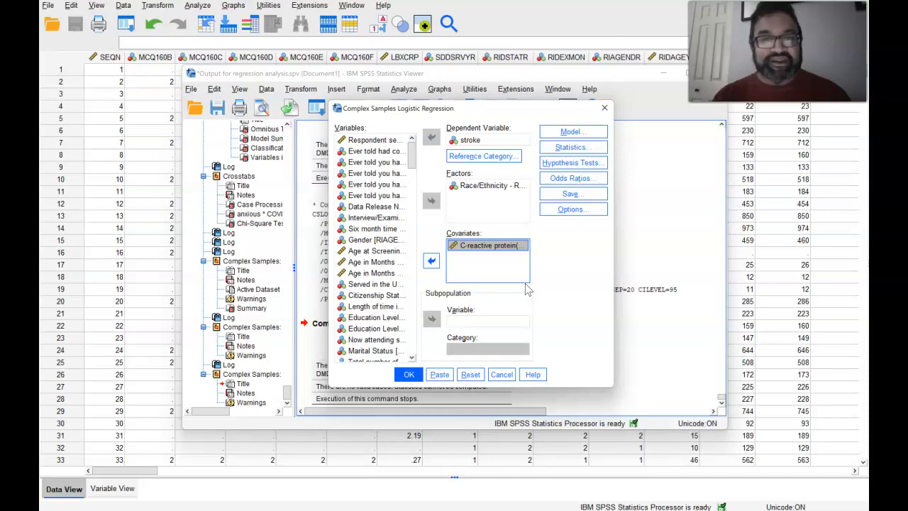
Request odds ratios for the C-reactive protein covariate with 1 unit of change and run the logistic regression.
click(572, 179)
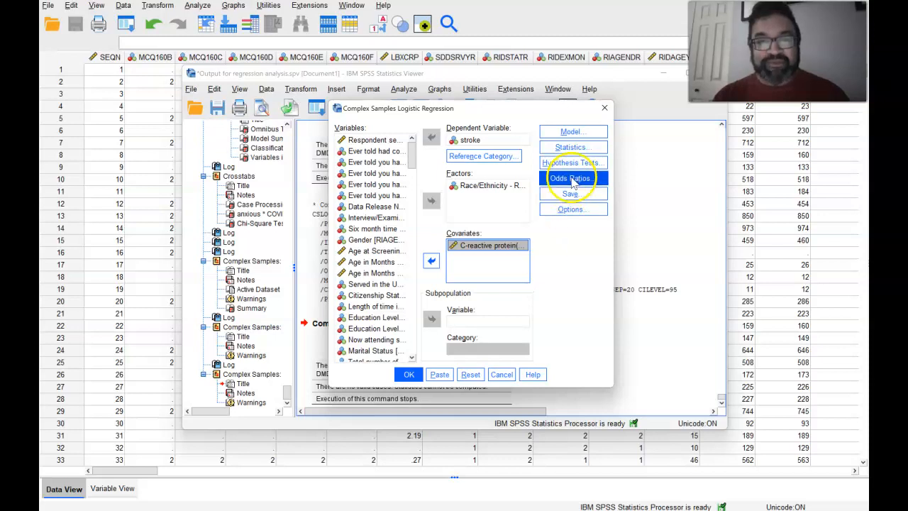
click(572, 132)
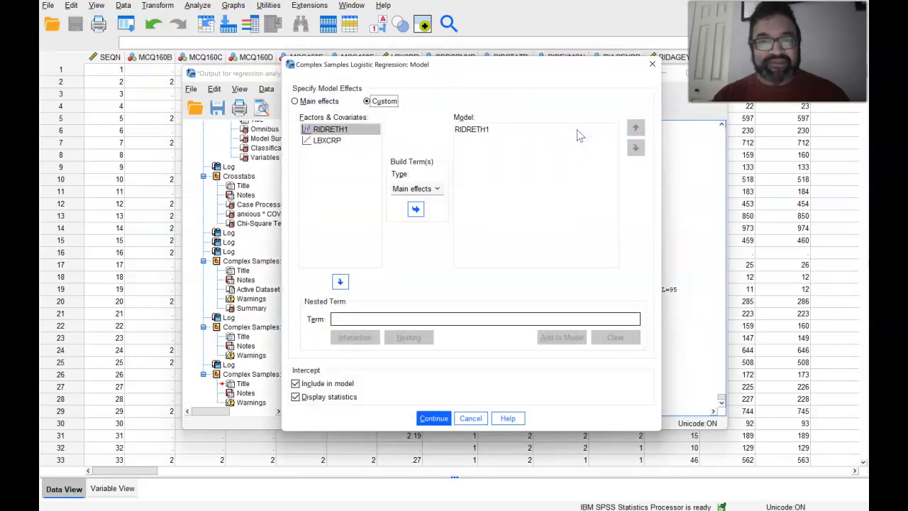
click(434, 418)
click(573, 165)
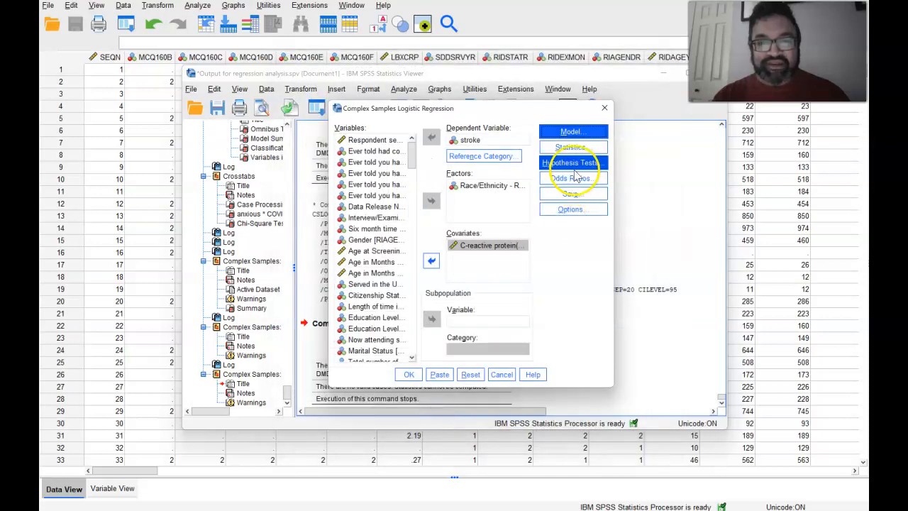
click(572, 178)
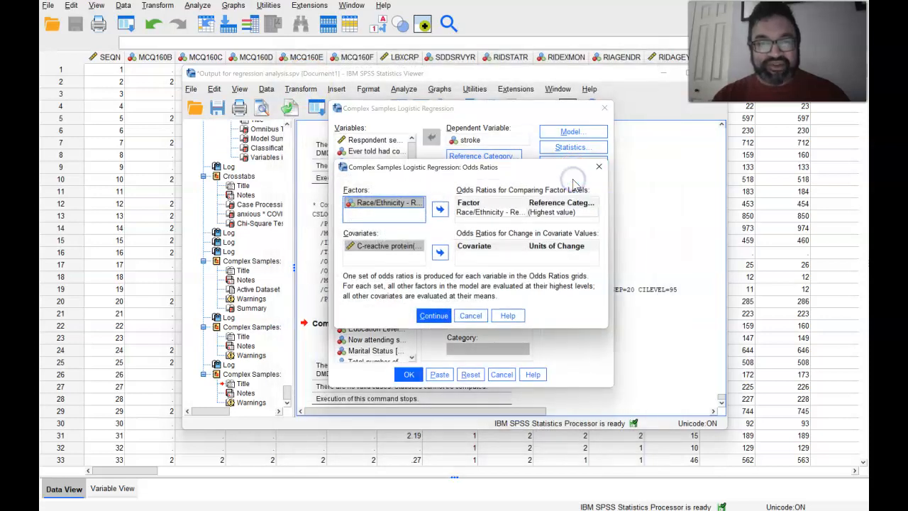
click(440, 252)
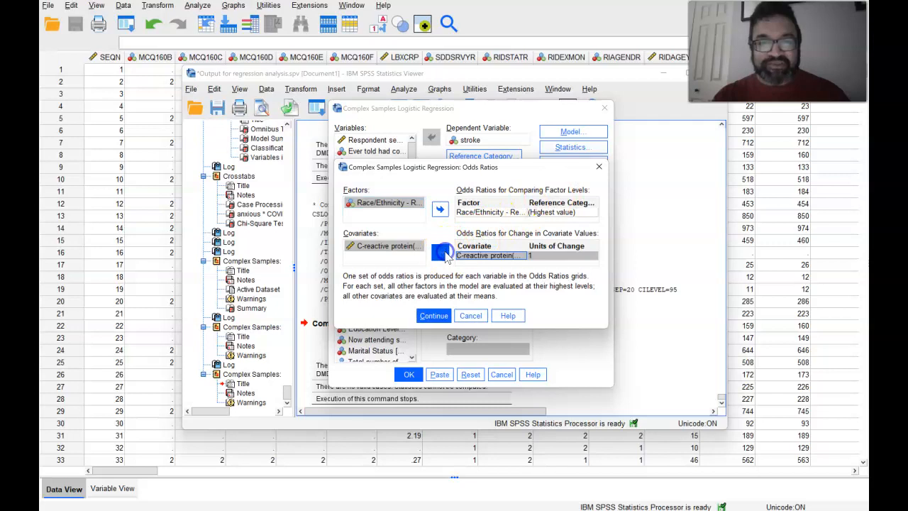
click(430, 319)
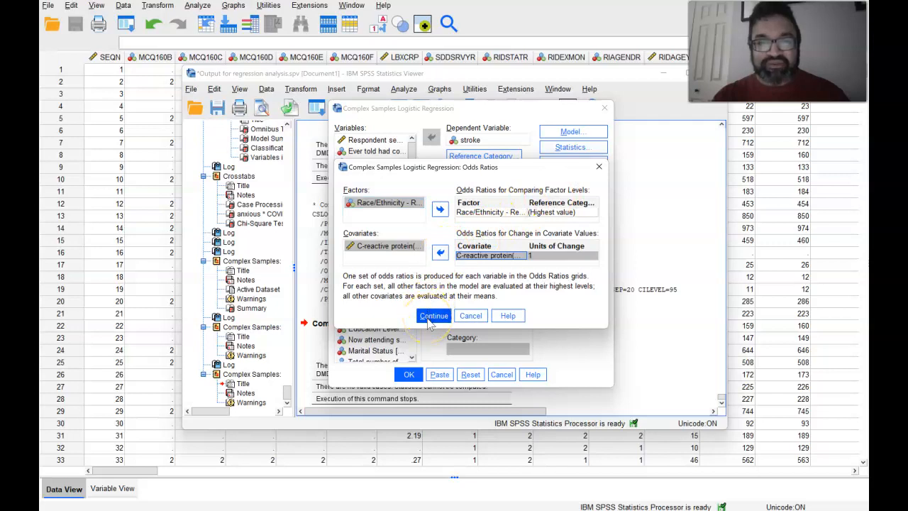
click(410, 375)
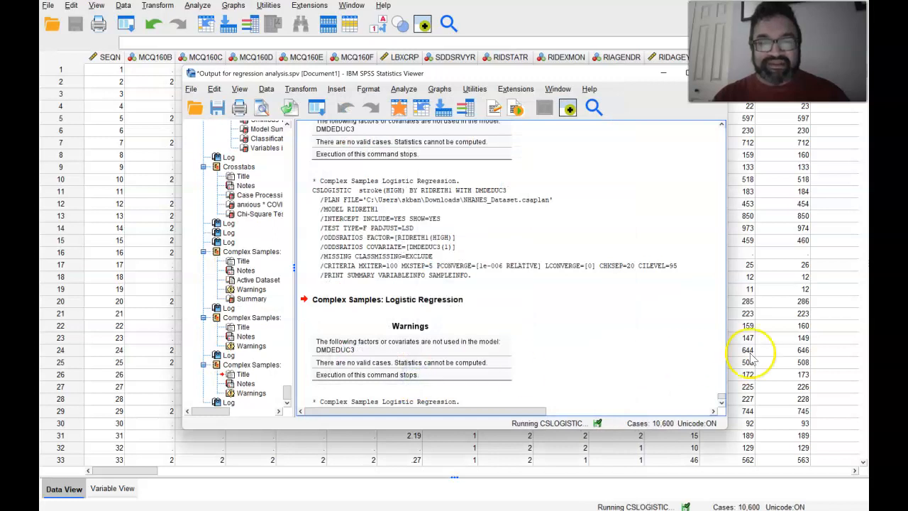
Examine the Sample Design Information table in the new complex samples logistic regression output.
click(722, 404)
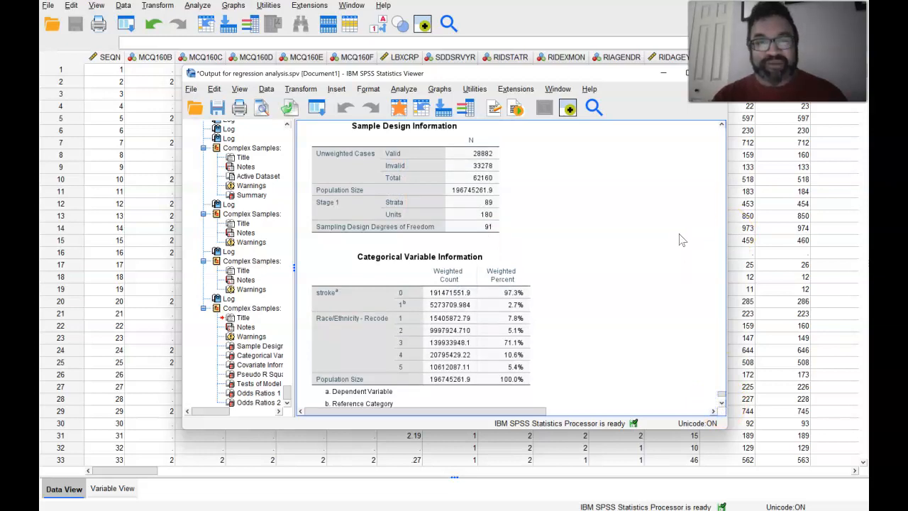
click(395, 165)
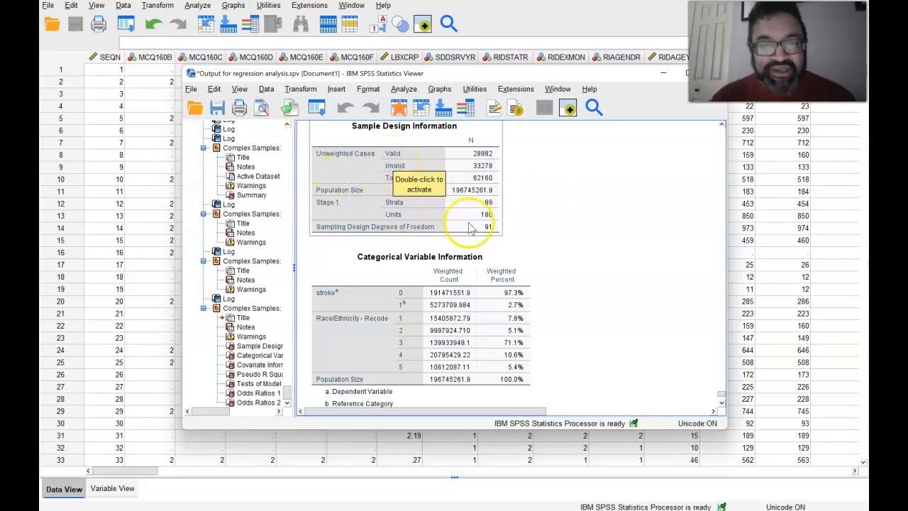
click(455, 196)
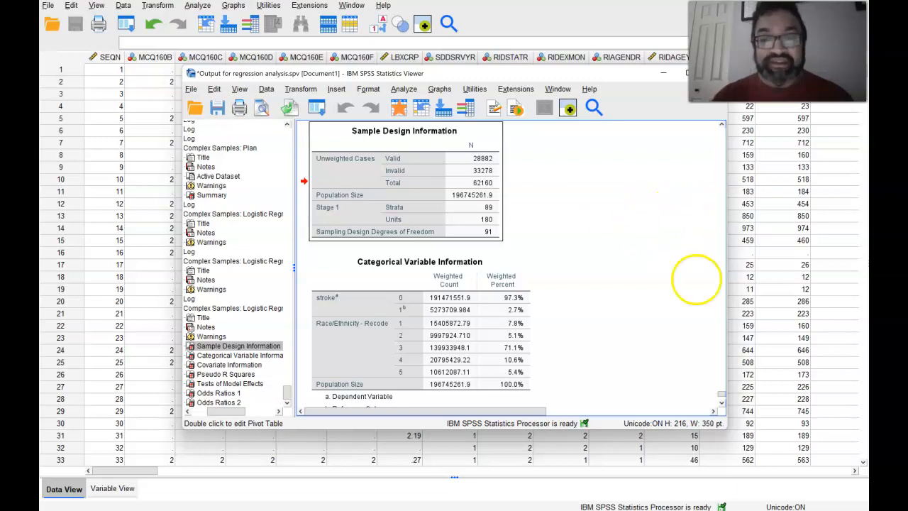
Examine the tests of model effects and the odds ratio tables for race/ethnicity and C-reactive protein.
click(723, 404)
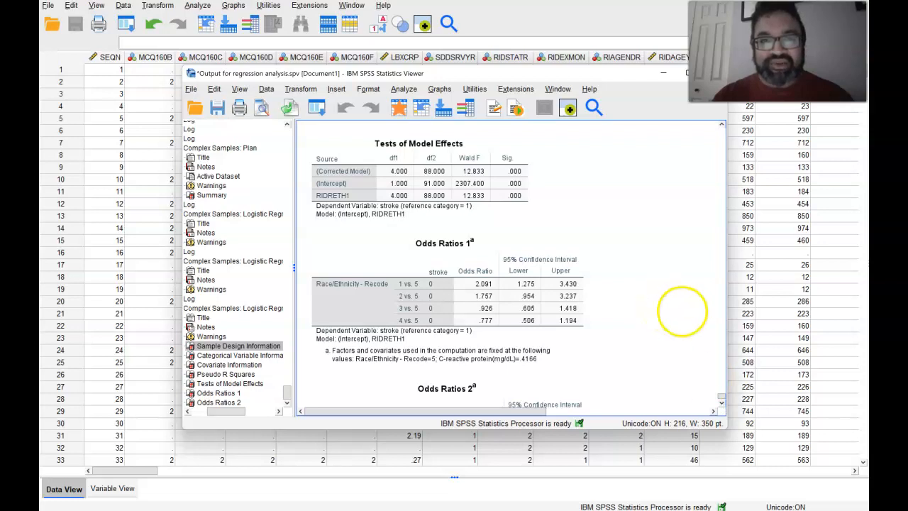
click(419, 300)
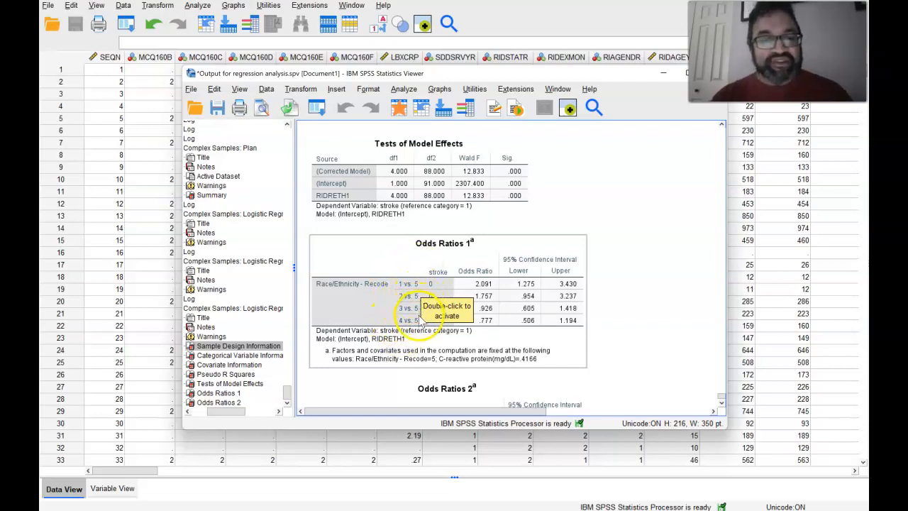
click(722, 403)
click(722, 403)
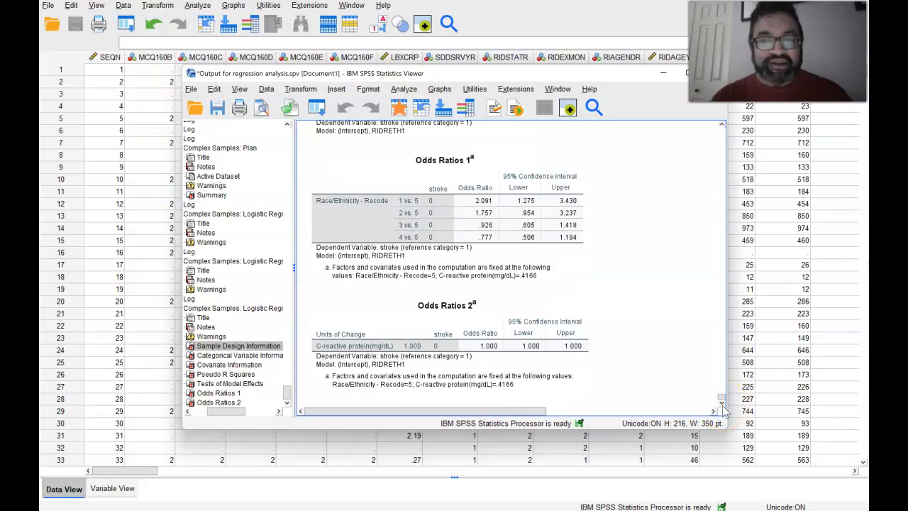
Go back through the regression output to review the pseudo R squares, covariate information and categorical variable information tables.
click(722, 126)
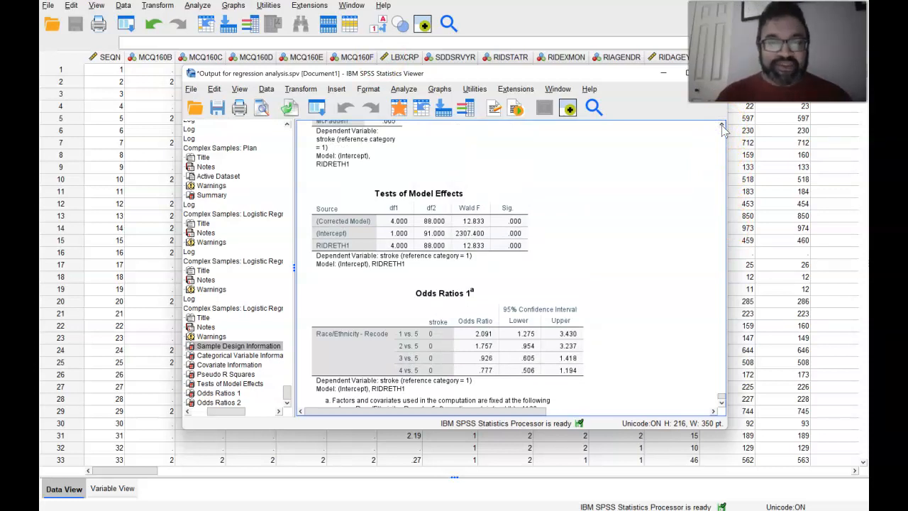
click(723, 127)
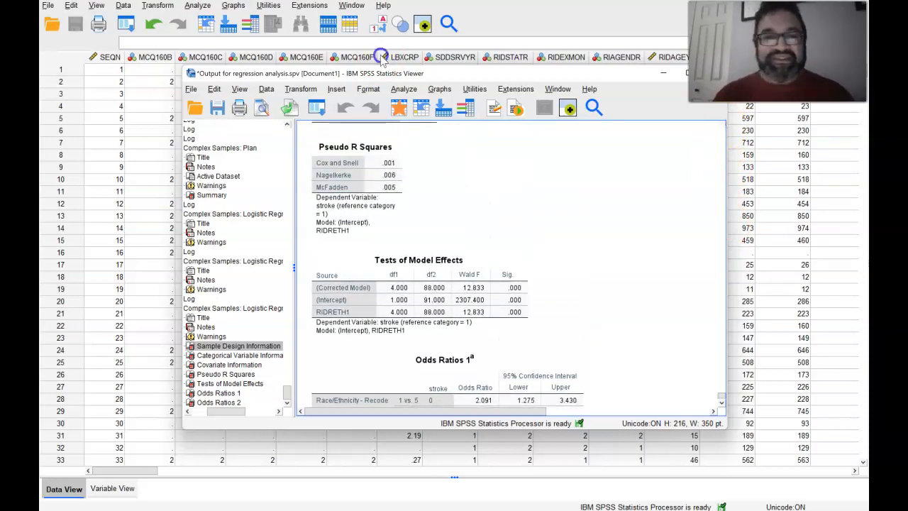
click(722, 125)
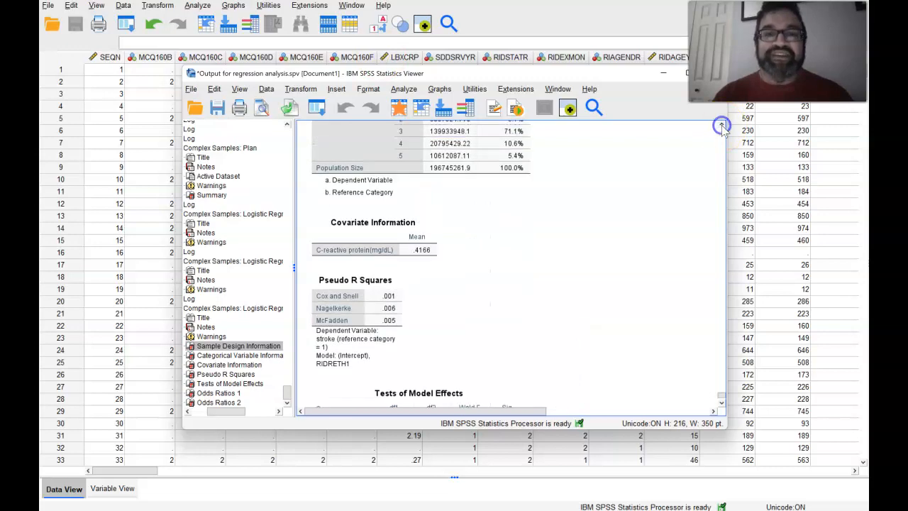
click(721, 125)
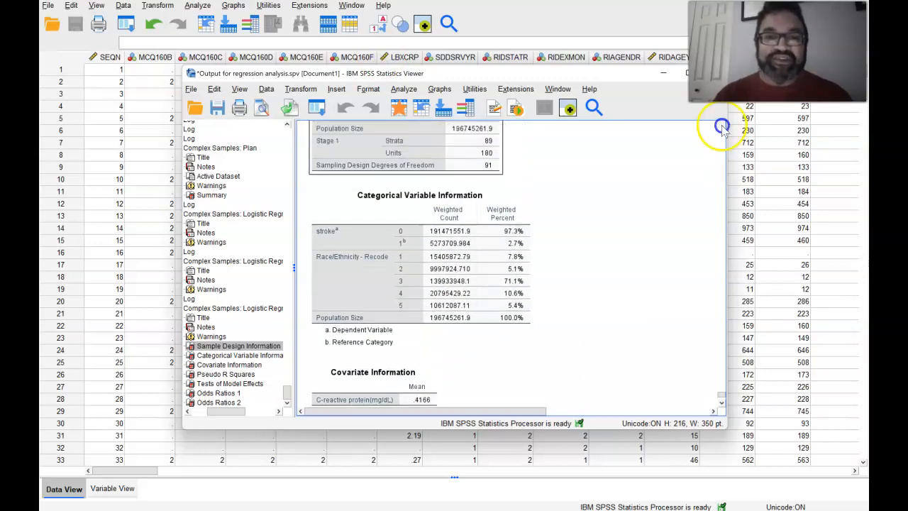